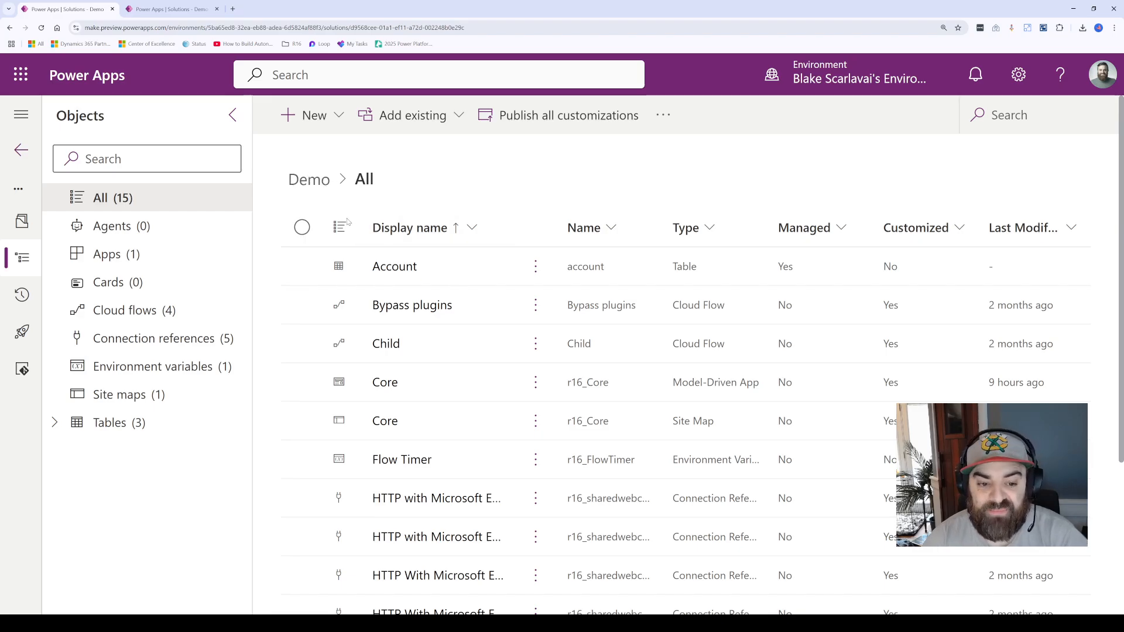
Add the Inventory table from the Demo solution to the Demo 2 (r16) solution.
left_click(170, 10)
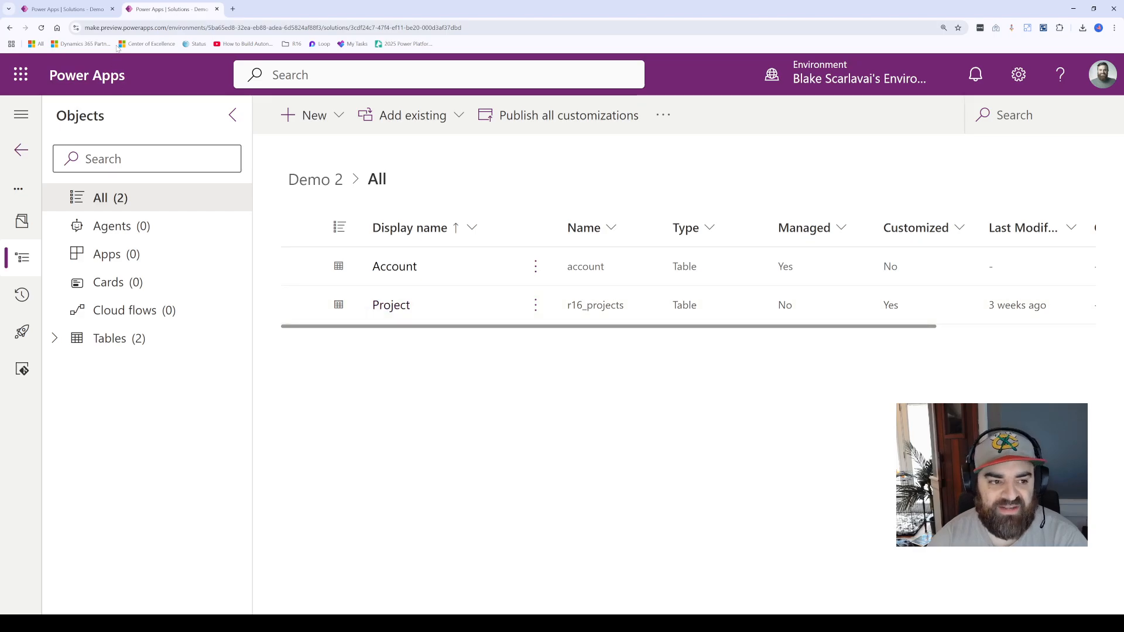
left_click(68, 9)
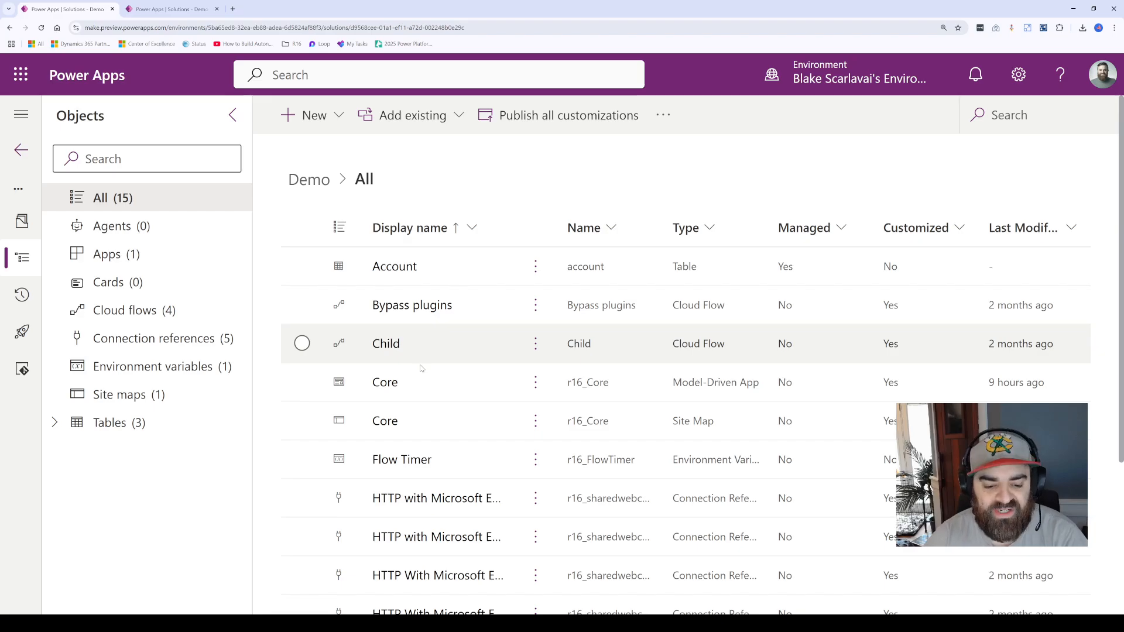
scroll(422, 367, "down", 4)
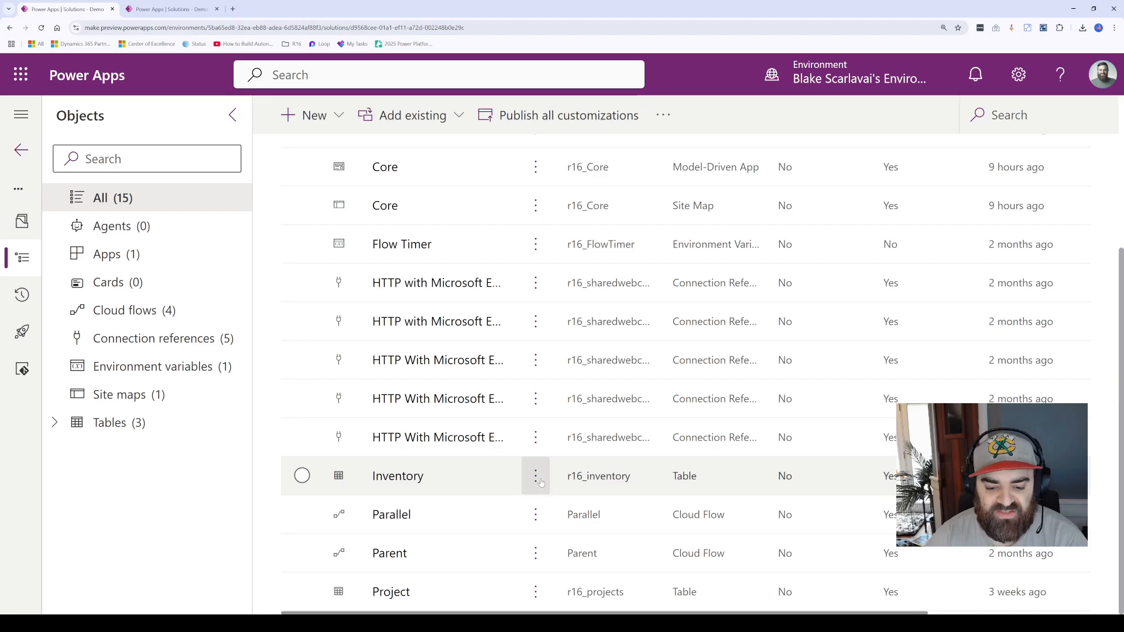
left_click(536, 477)
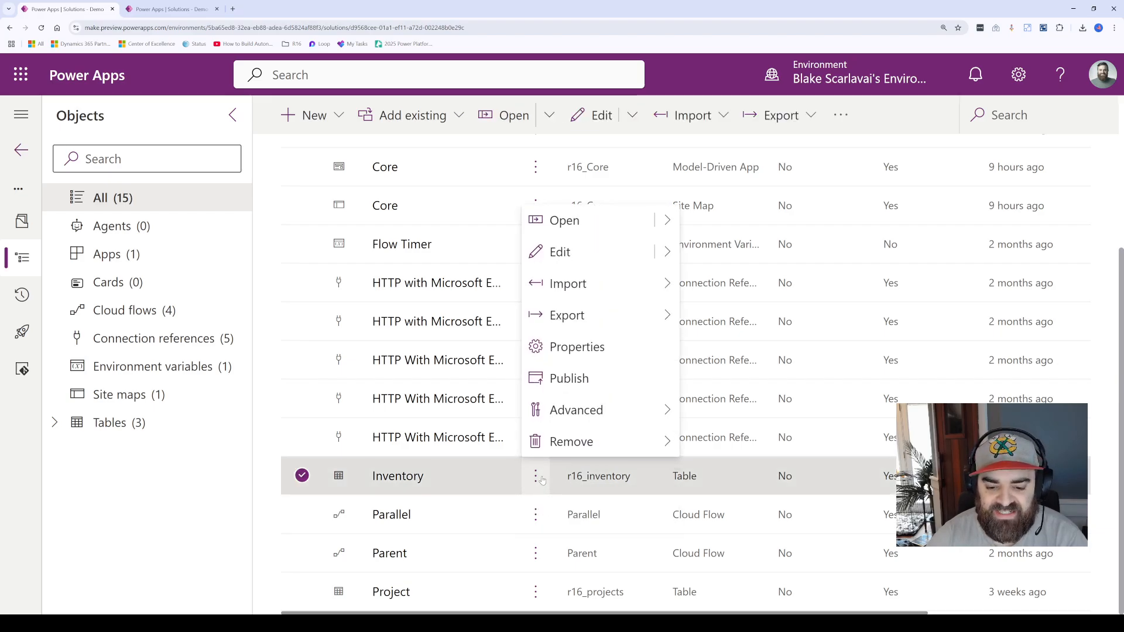
mouse_move(592, 423)
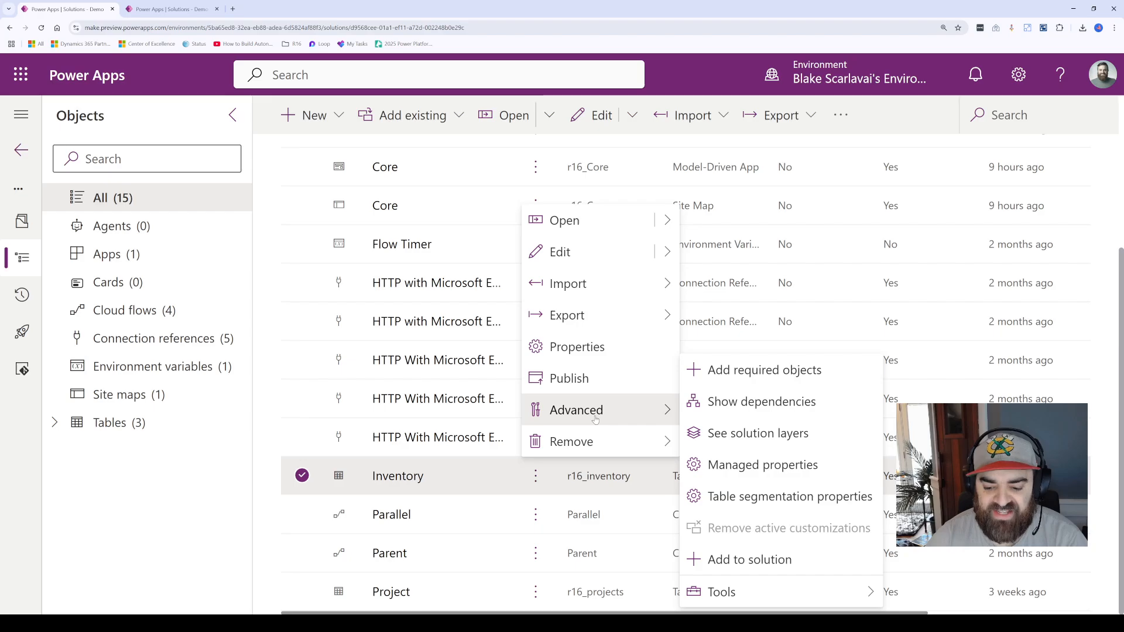
left_click(739, 561)
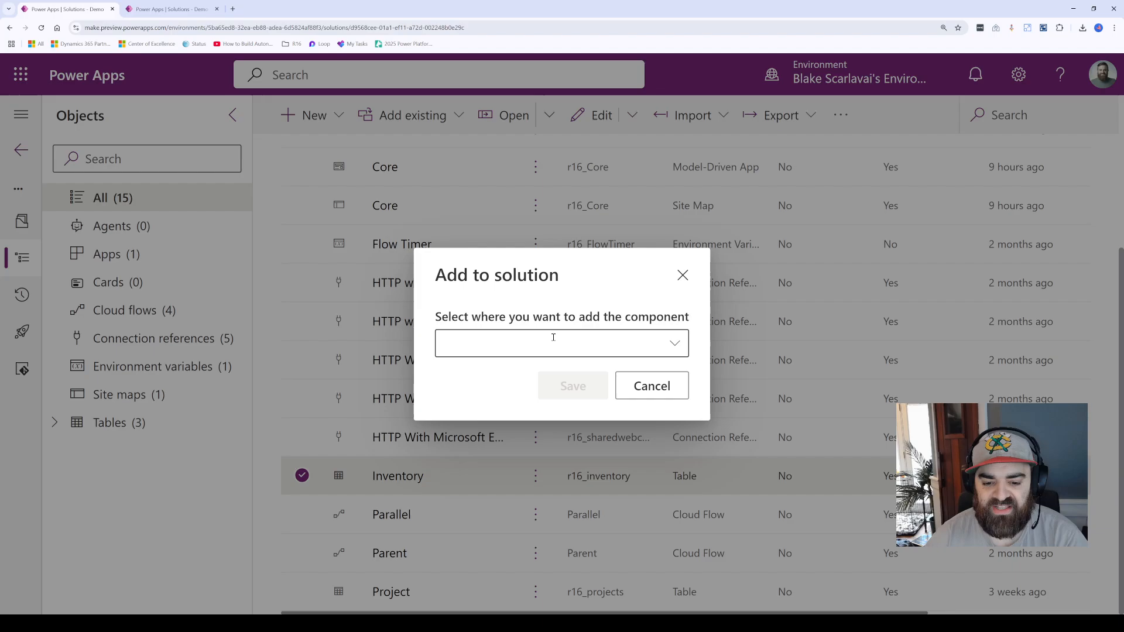
left_click(674, 346)
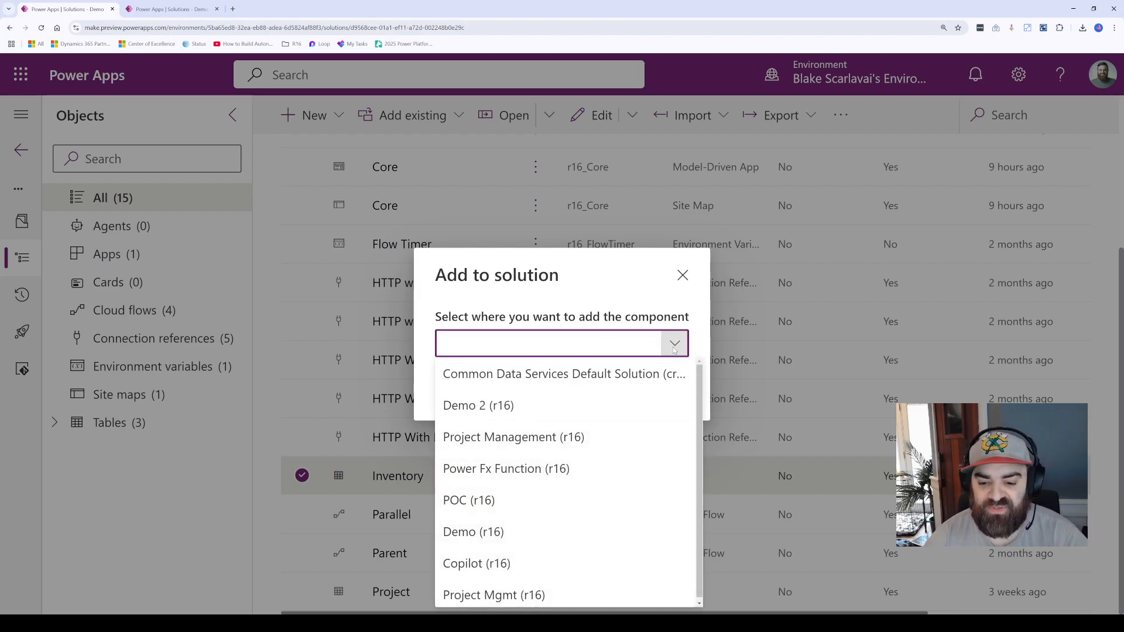
left_click(529, 406)
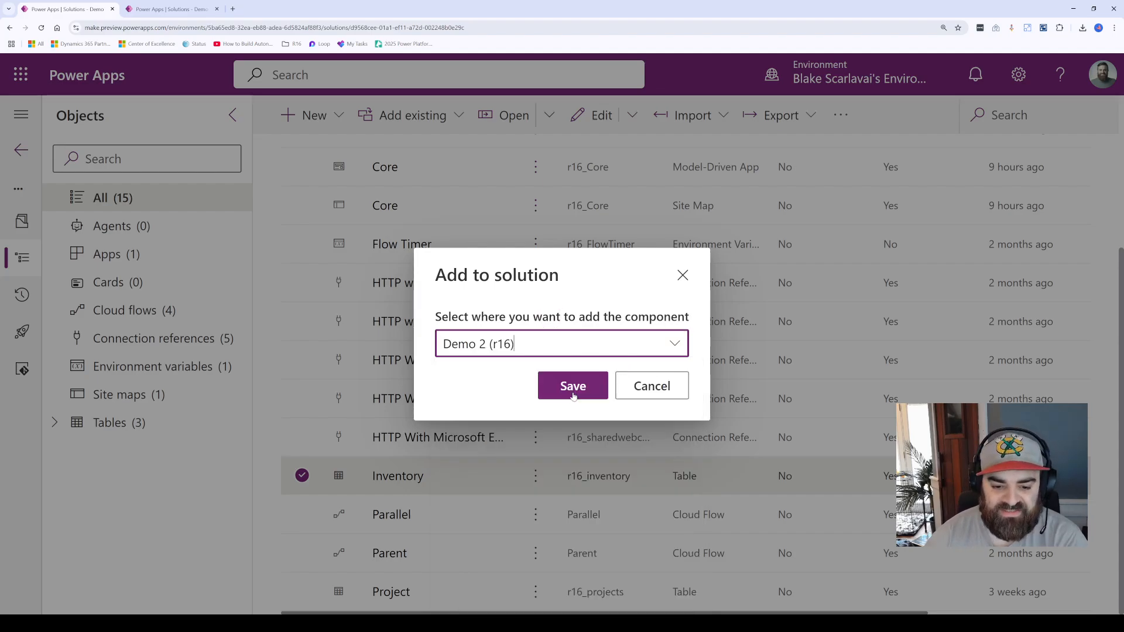
left_click(573, 388)
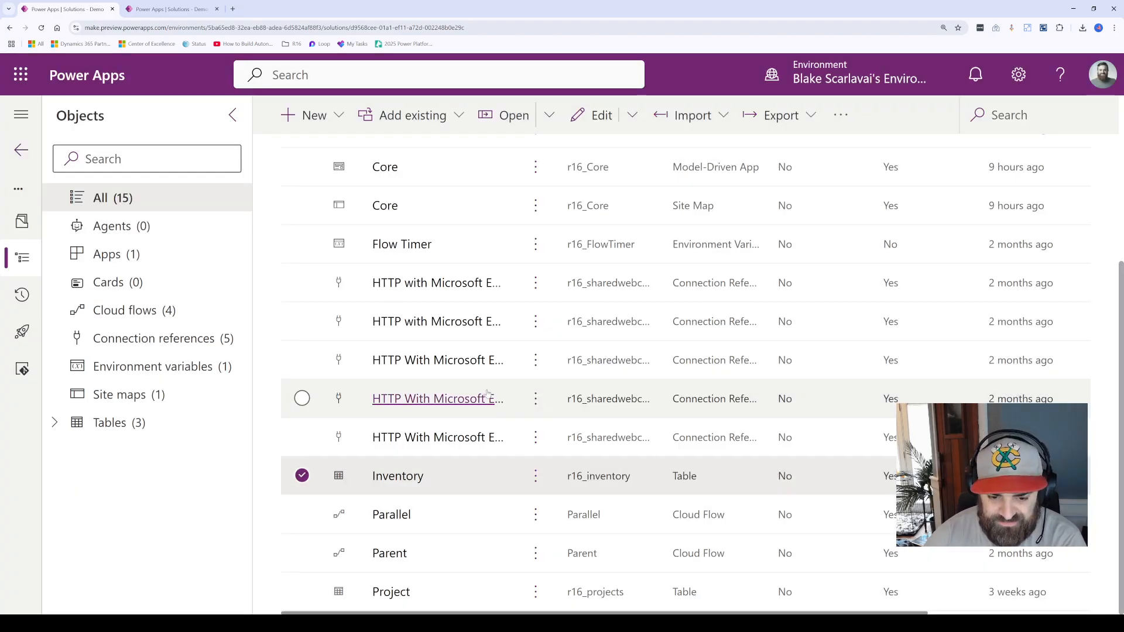
Reload the Demo 2 solution to check its objects for the added Inventory table.
scroll(478, 408, "up", 5)
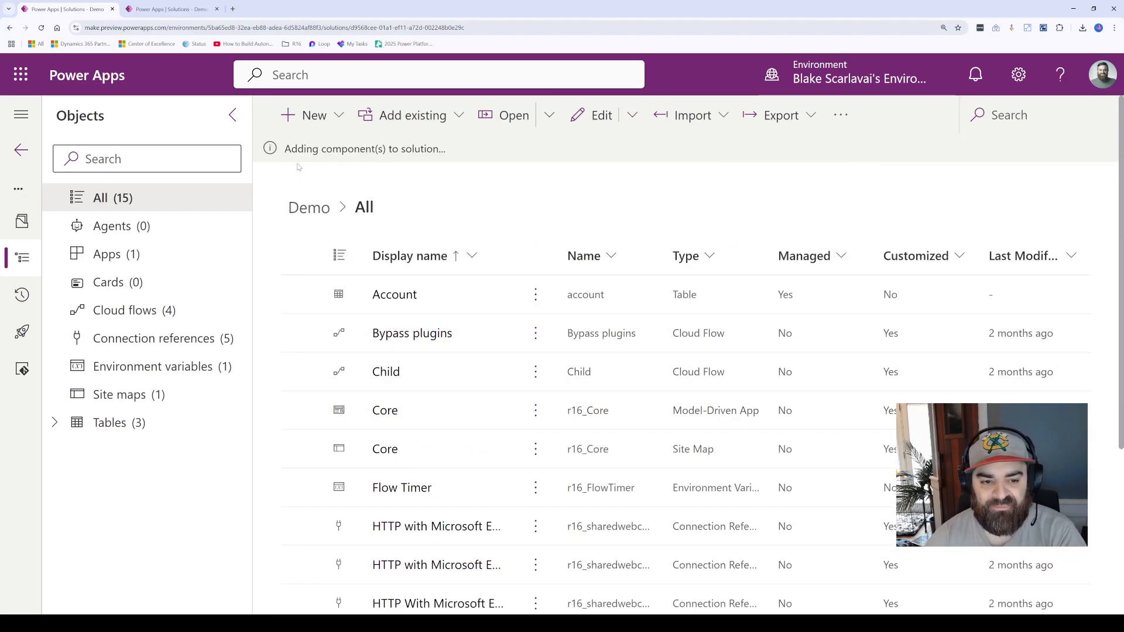
left_click_drag(291, 148, 414, 151)
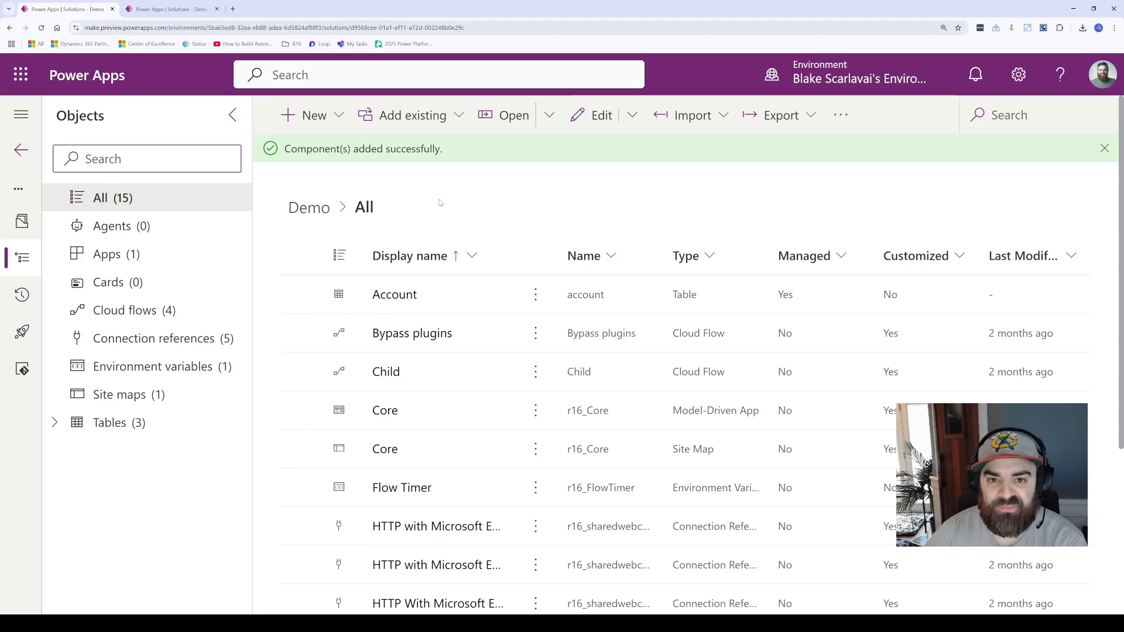
mouse_move(298, 150)
left_mouse_down()
mouse_move(397, 151)
mouse_move(313, 149)
left_mouse_up()
left_click(396, 151)
left_click(170, 9)
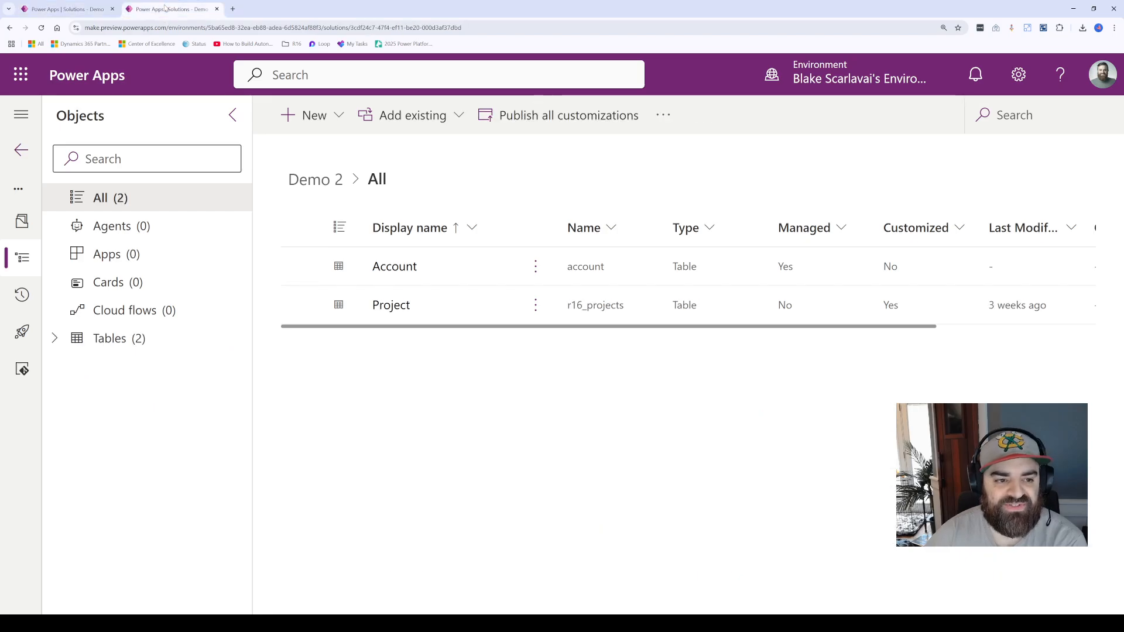
left_click(191, 28)
key("Return")
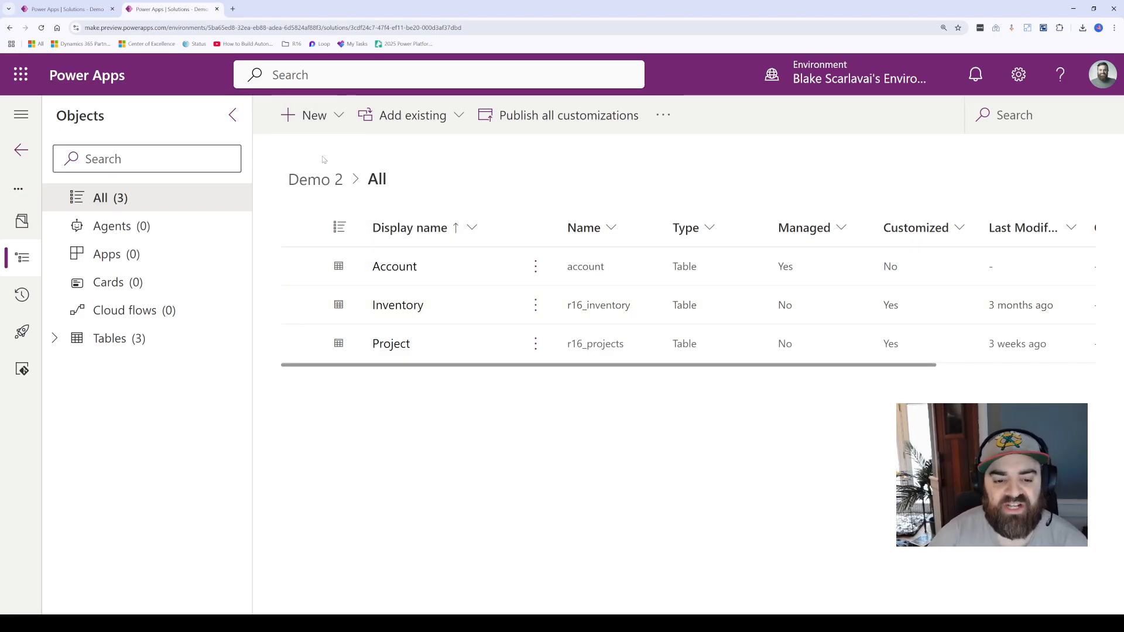
Return to the Demo solution and open the columns of its Project table.
left_click(78, 8)
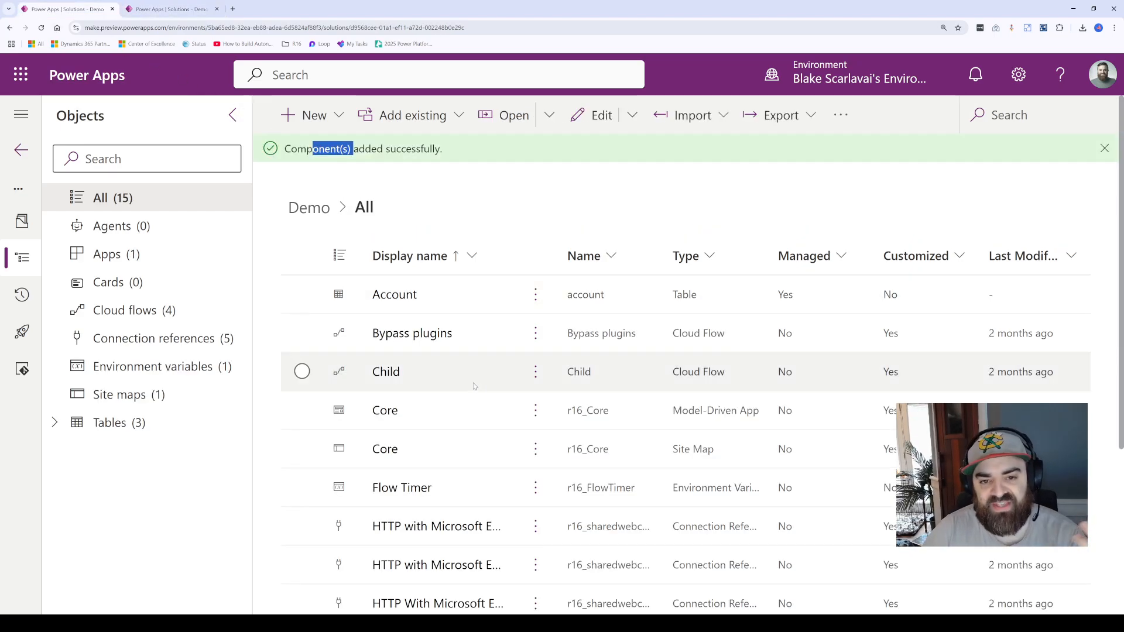
scroll(468, 421, "down", 4)
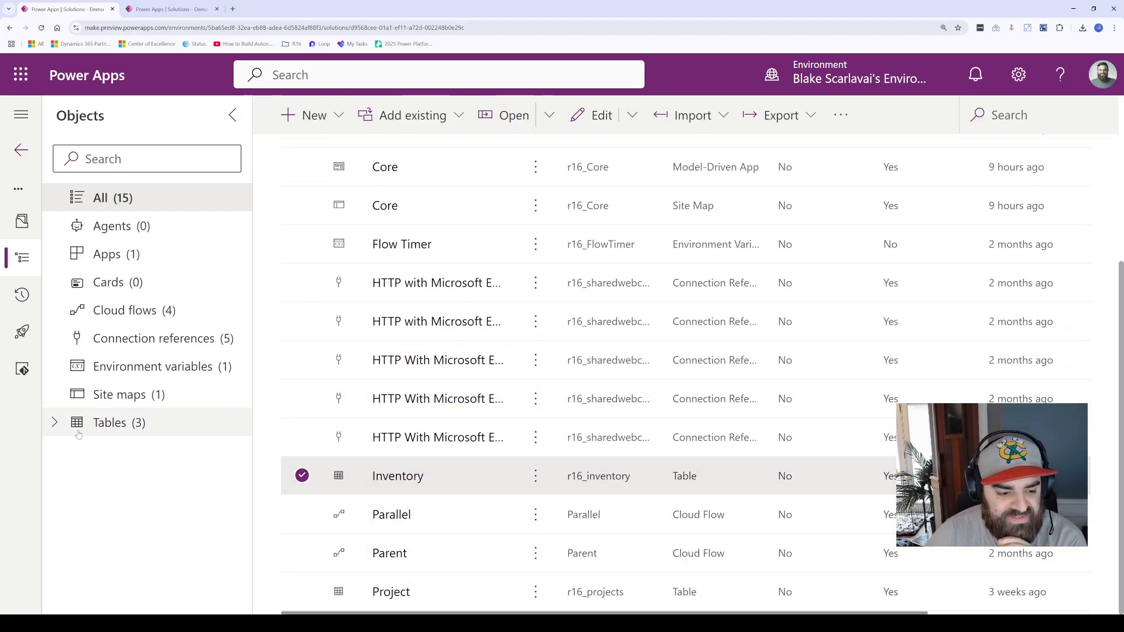
left_click(55, 425)
left_click(200, 502)
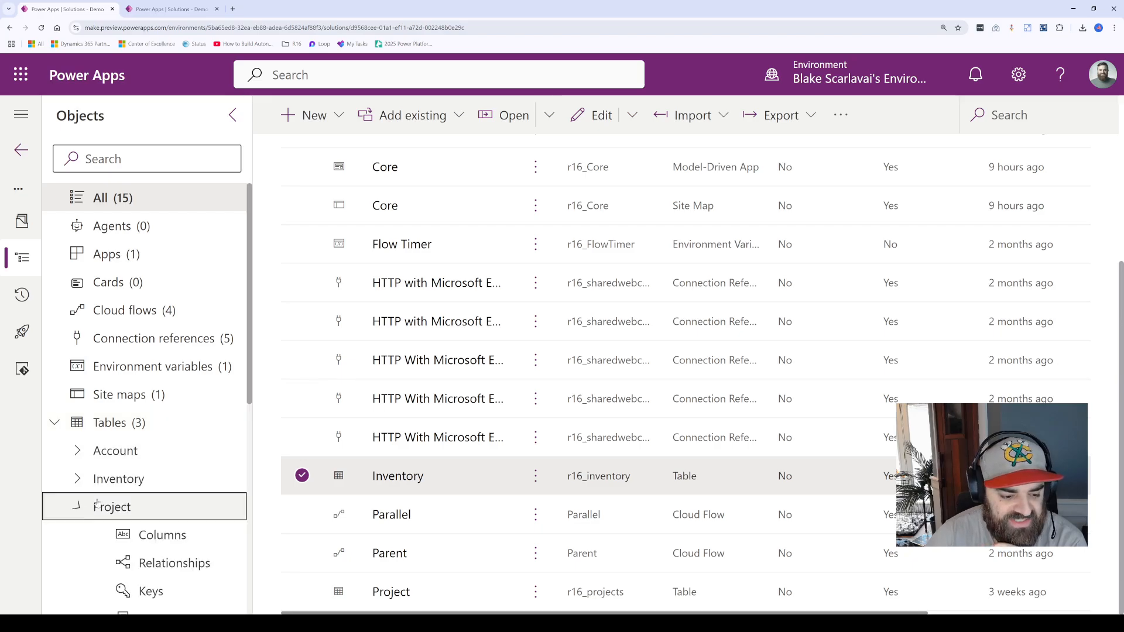
scroll(200, 481, "down", 1)
scroll(193, 456, "down", 2)
scroll(186, 387, "up", 3)
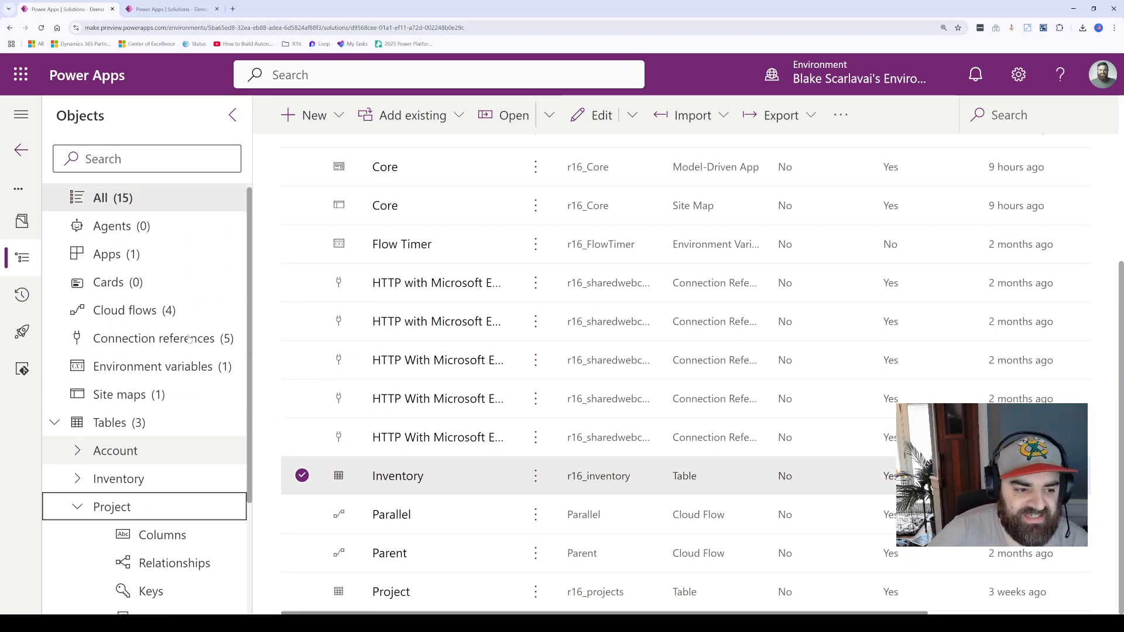
scroll(175, 374, "down", 3)
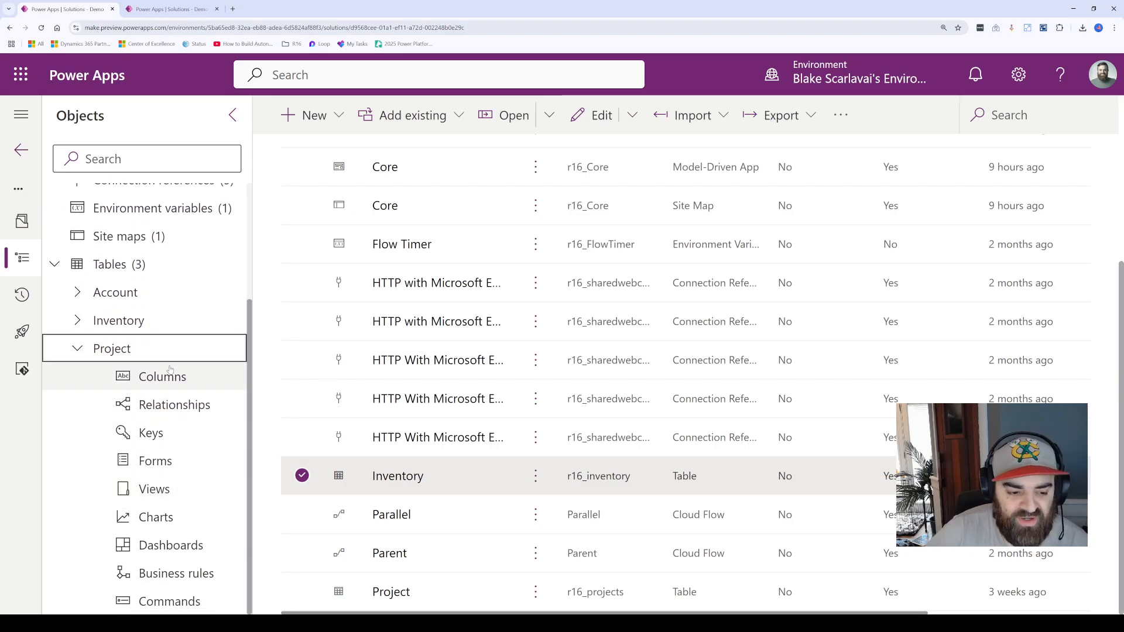
left_click(167, 379)
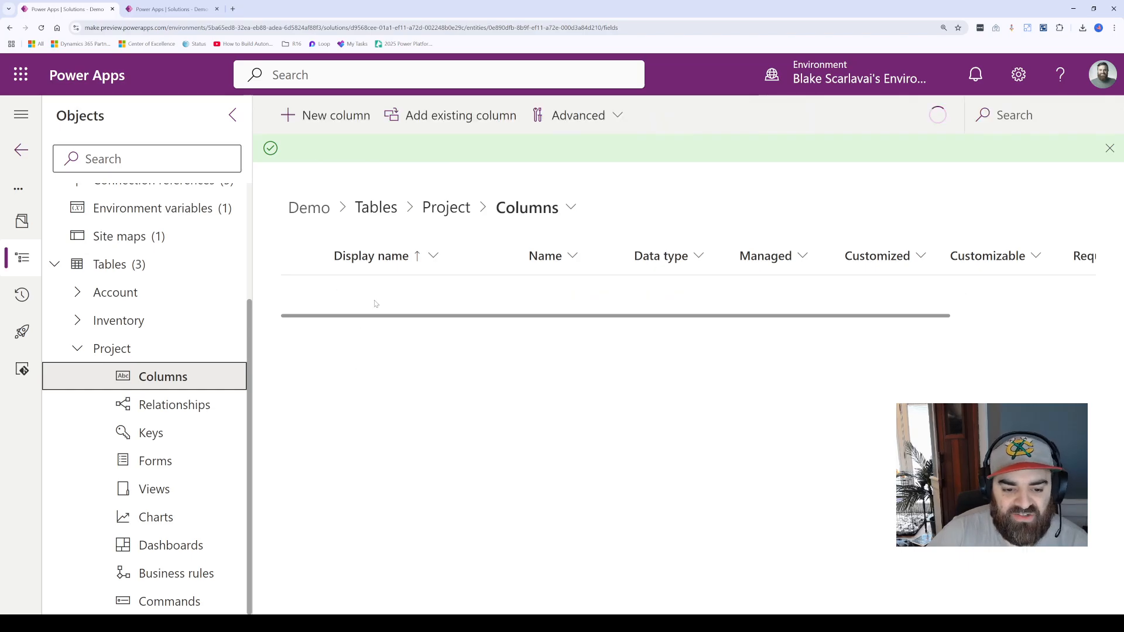
Switch to the Demo 2 solution and open its Project table's columns for comparison.
left_click(176, 9)
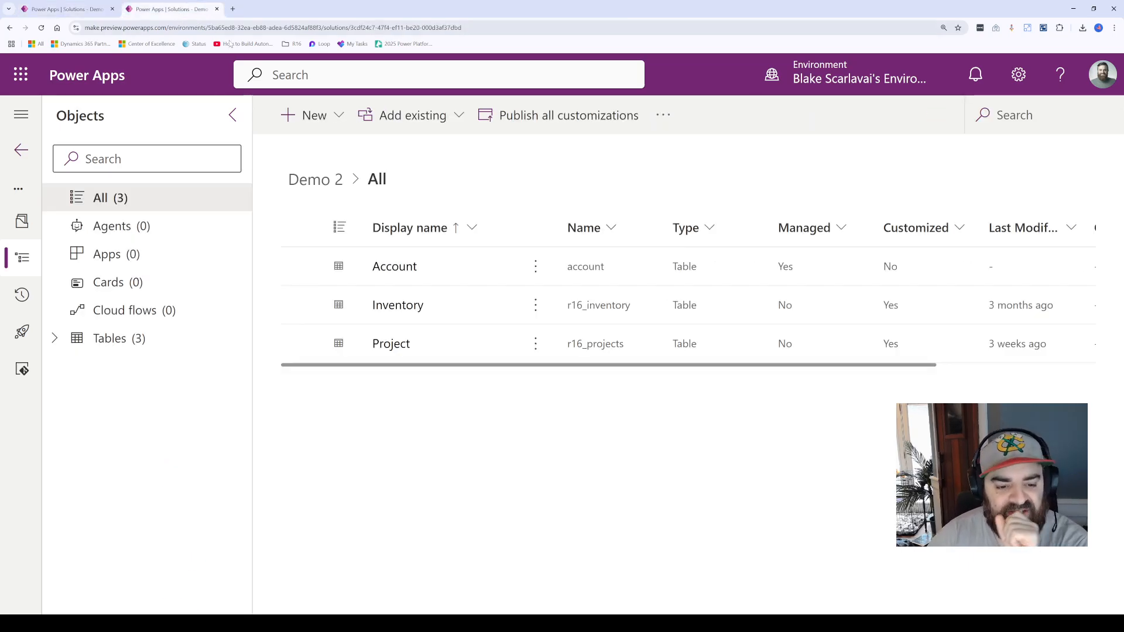
left_click(54, 338)
left_click(76, 423)
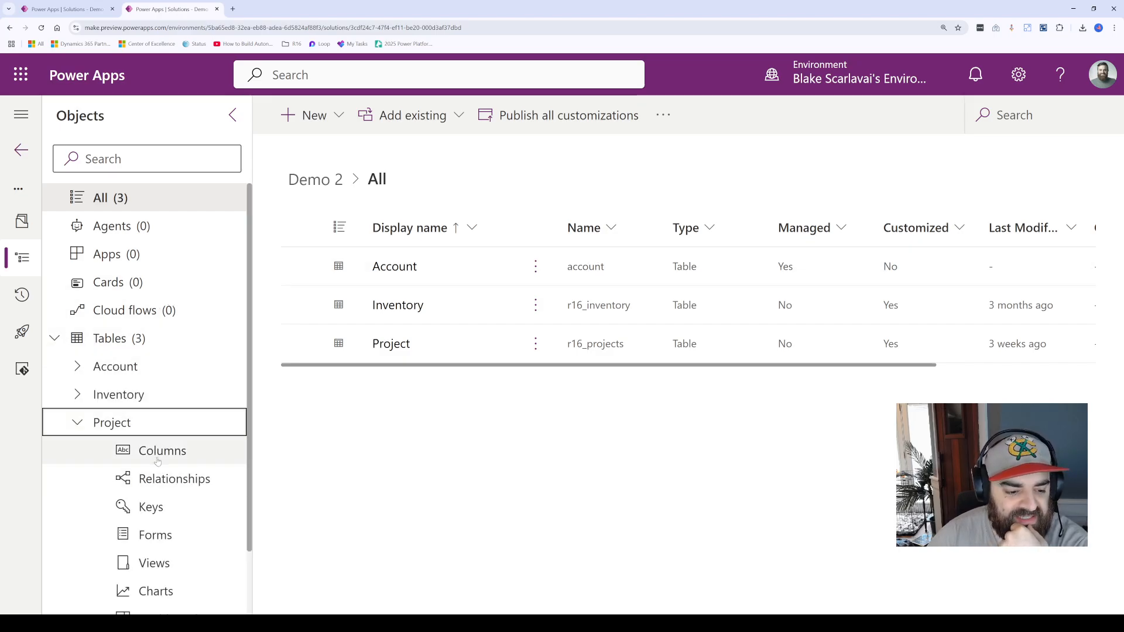
left_click(197, 457)
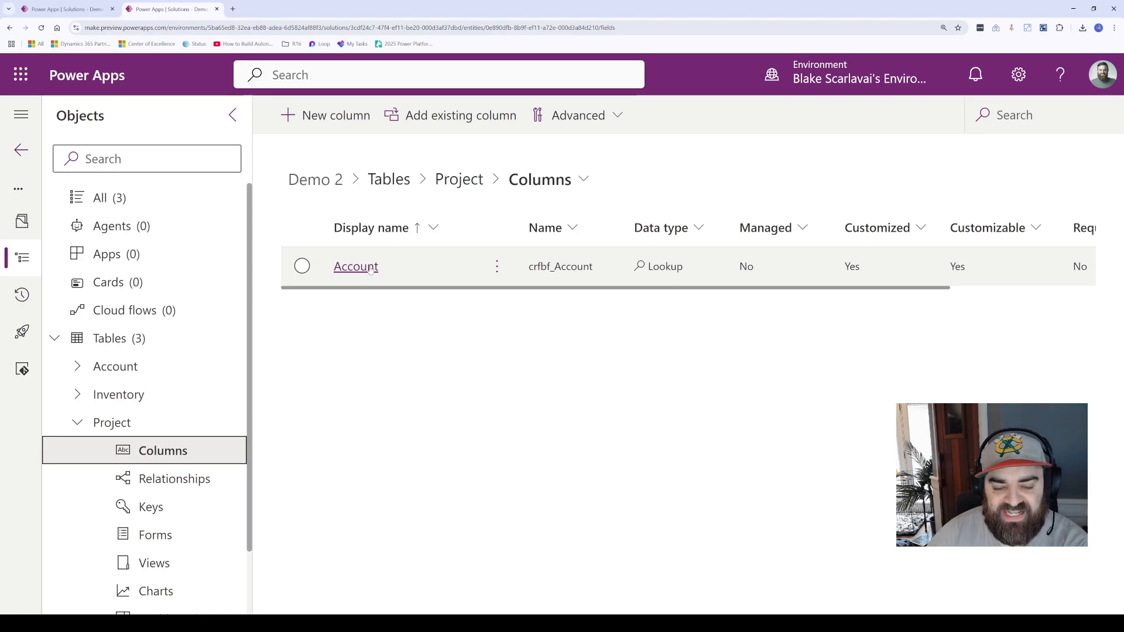
Go back to the Demo solution and review the columns included with its Project table.
left_click(72, 9)
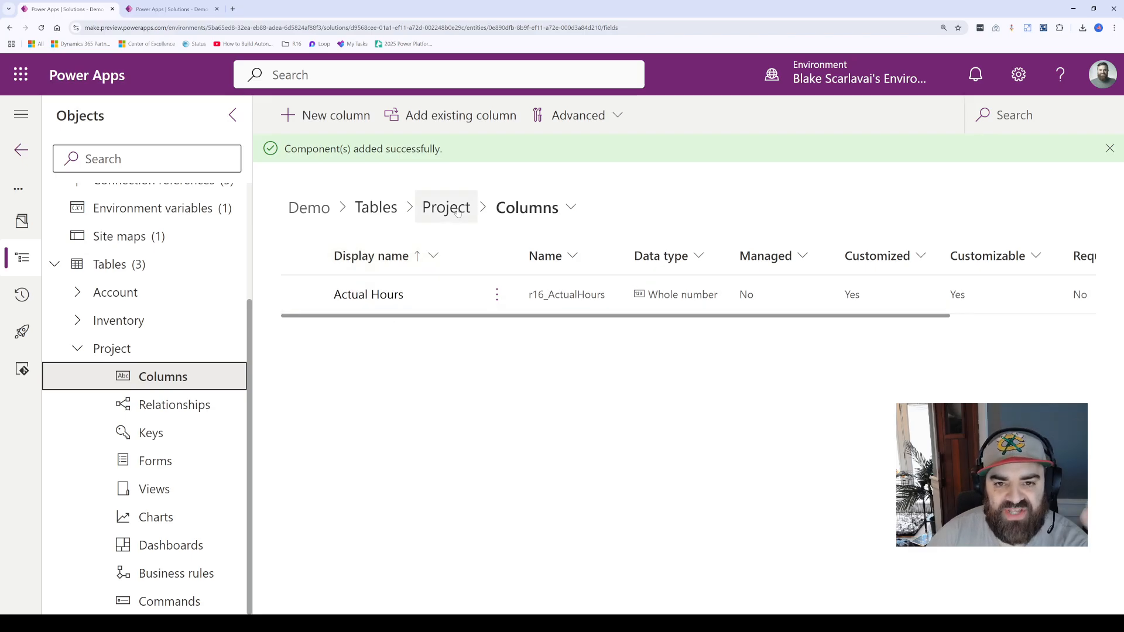
left_click(397, 216)
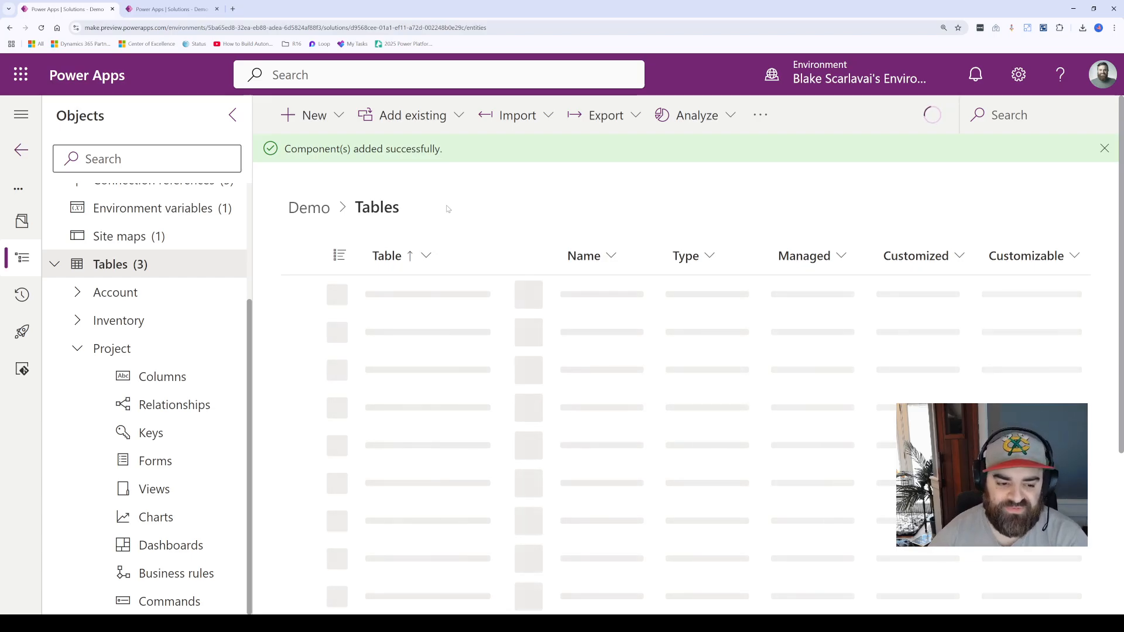
left_click(168, 381)
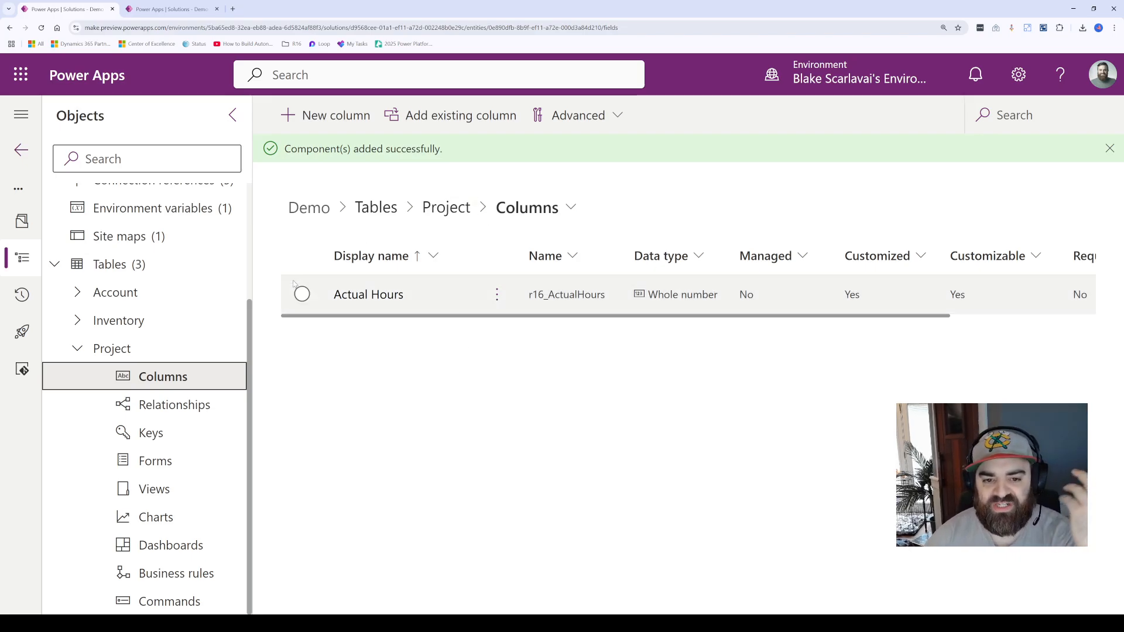
Try to add the Project table from the Demo solution to Demo 2 (r16), and cancel the attempt.
left_click(376, 208)
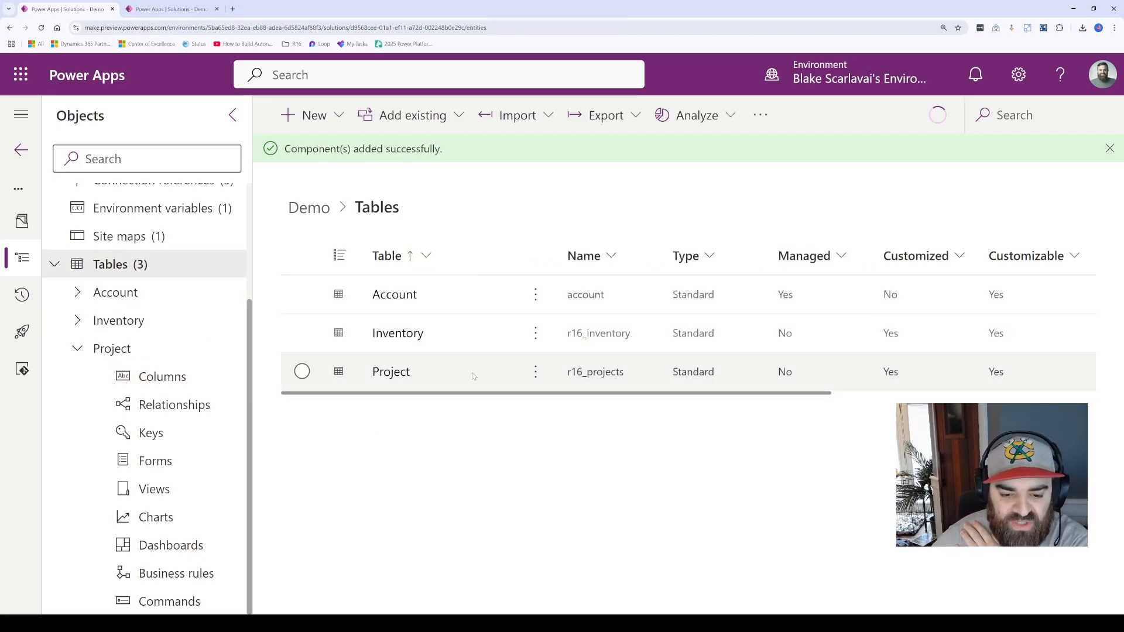
left_click(535, 375)
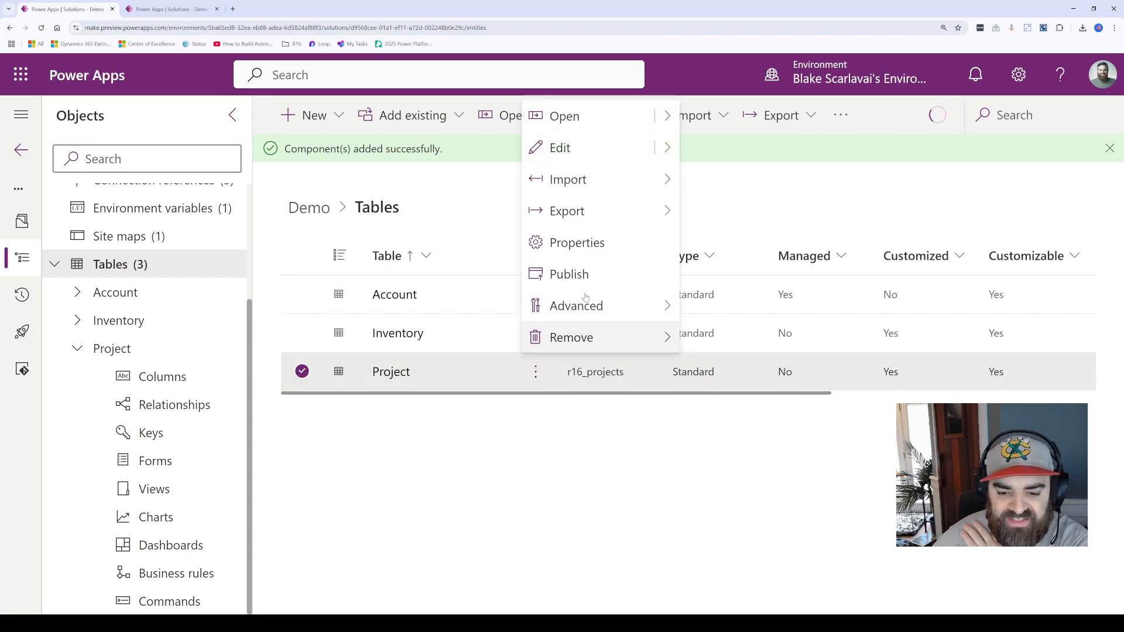
mouse_move(591, 314)
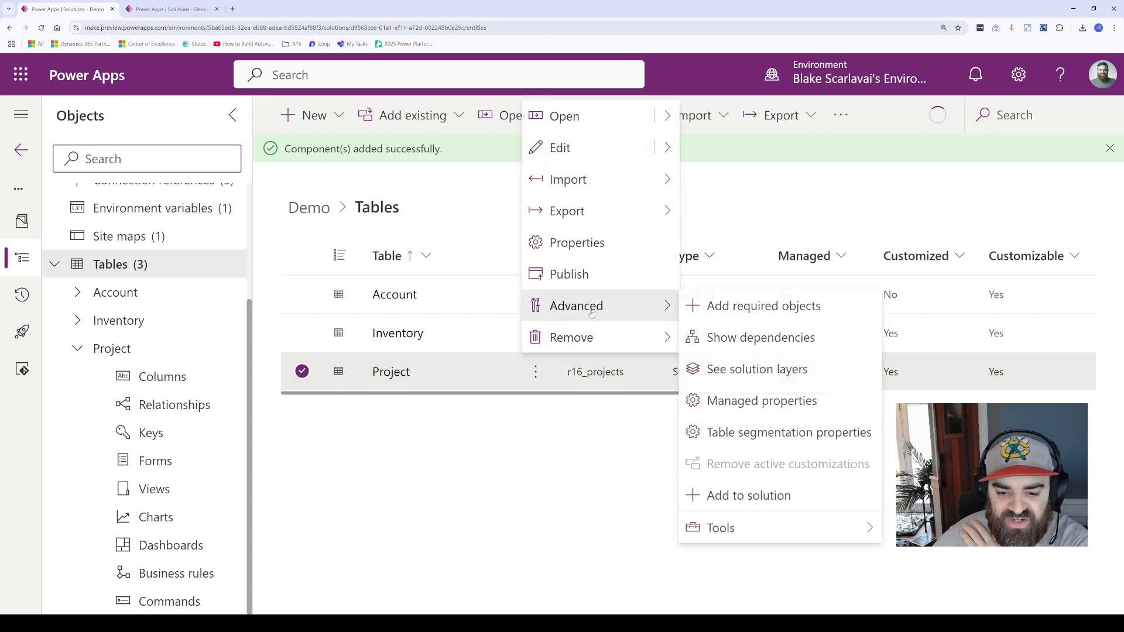
left_click(729, 498)
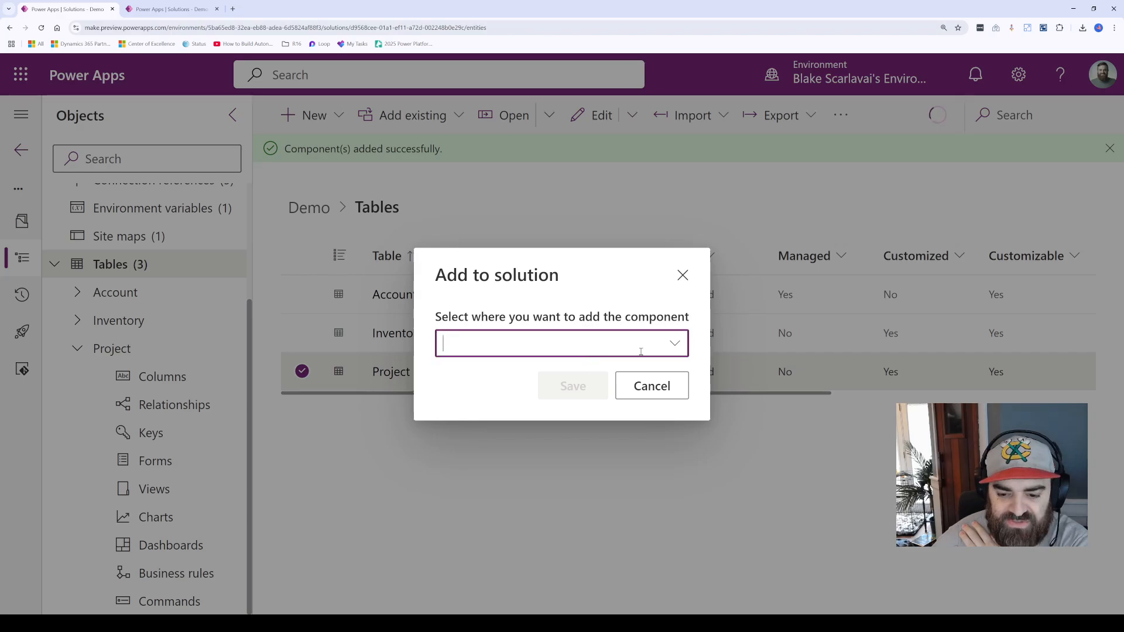
left_click(591, 344)
left_click(662, 336)
left_click(663, 336)
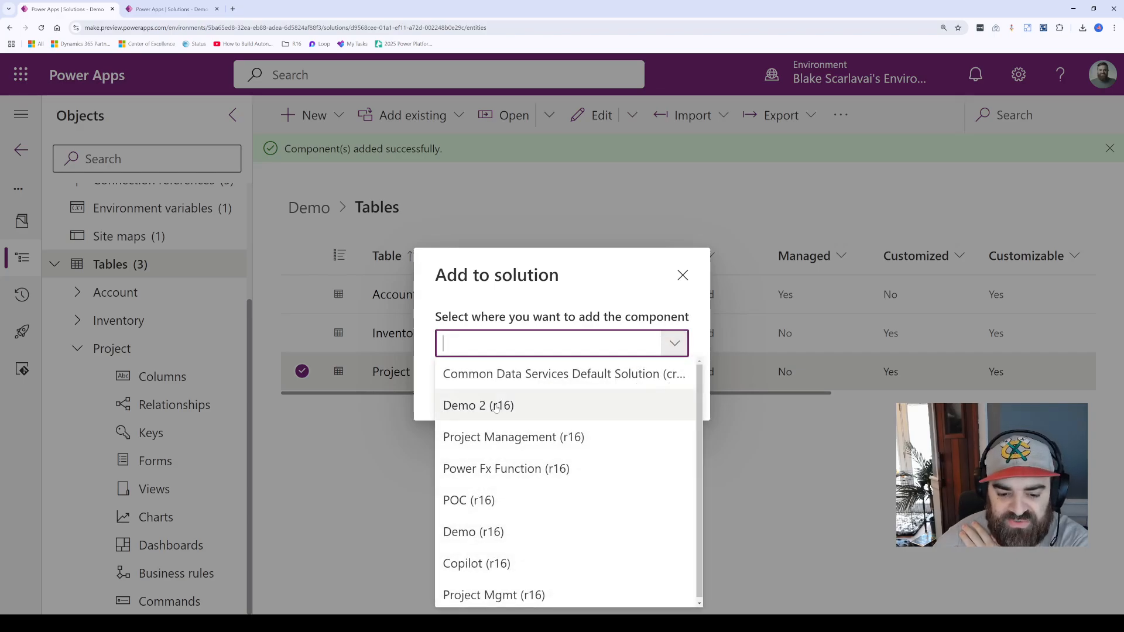
left_click(477, 398)
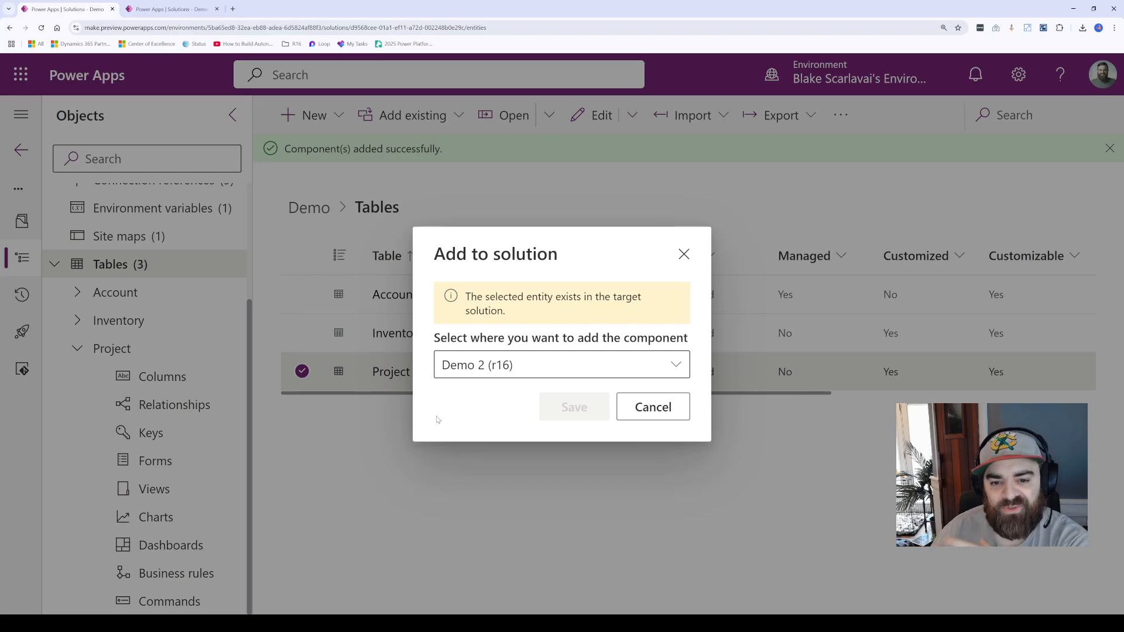
left_click(637, 415)
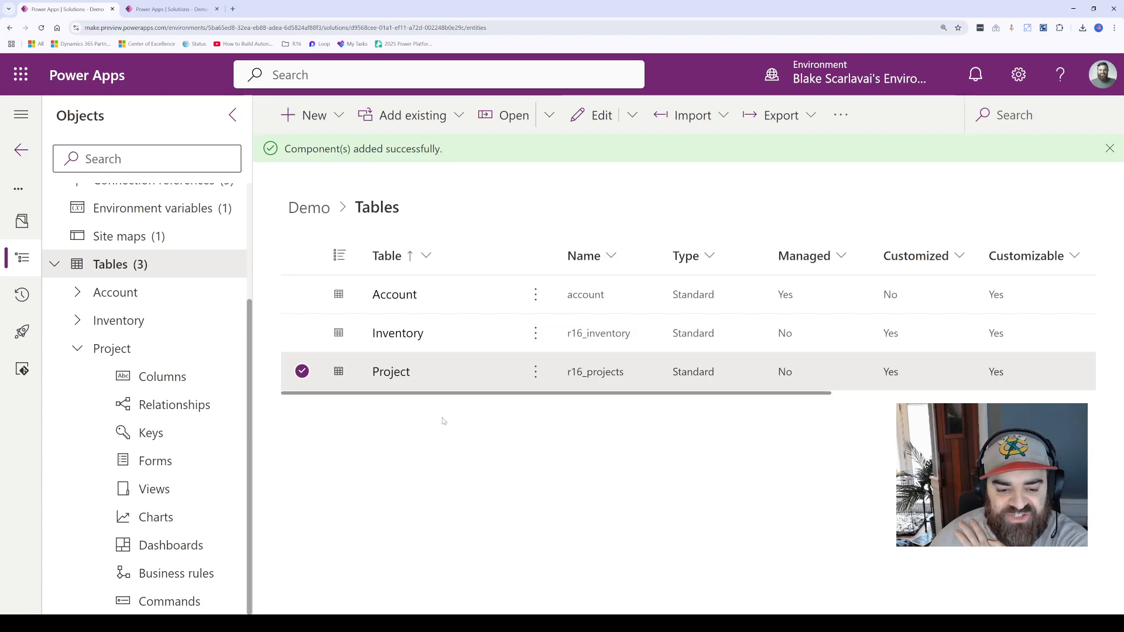
Choose Demo 2 (r16) as the target for adding the Project table's Actual Hours column, and cancel without saving.
left_click(181, 388)
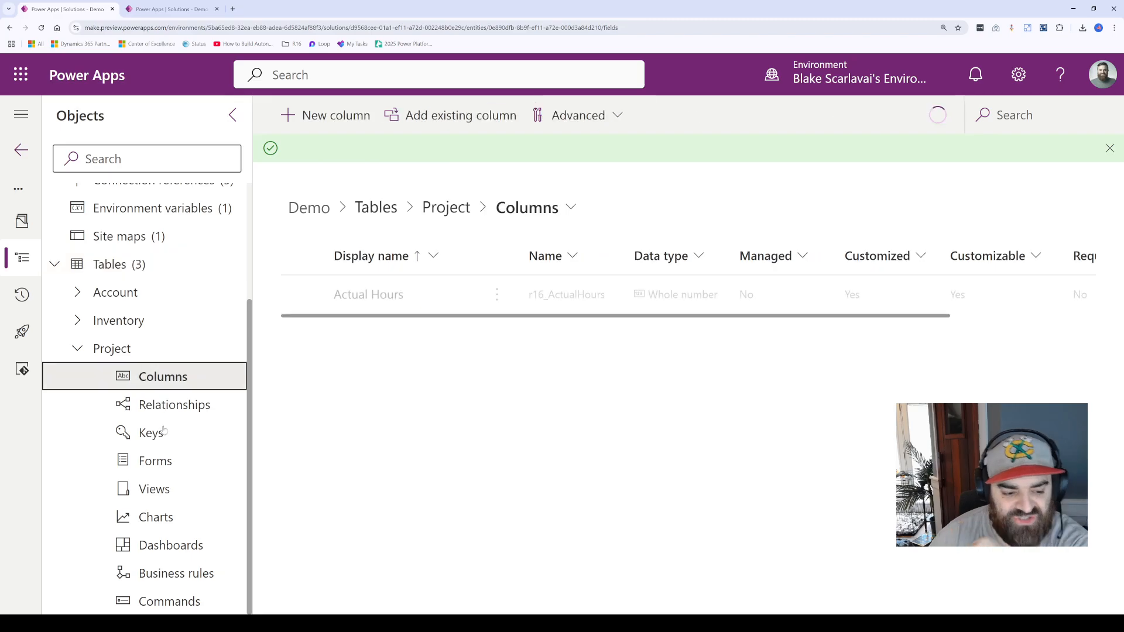
left_click(497, 294)
mouse_move(562, 360)
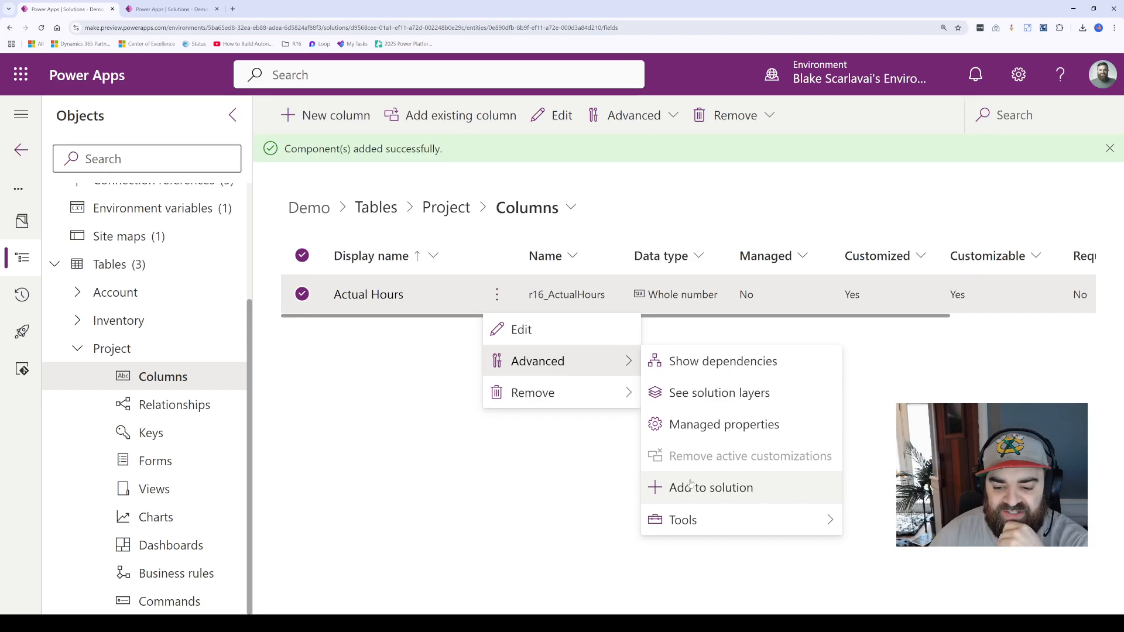
left_click(711, 487)
left_click(555, 340)
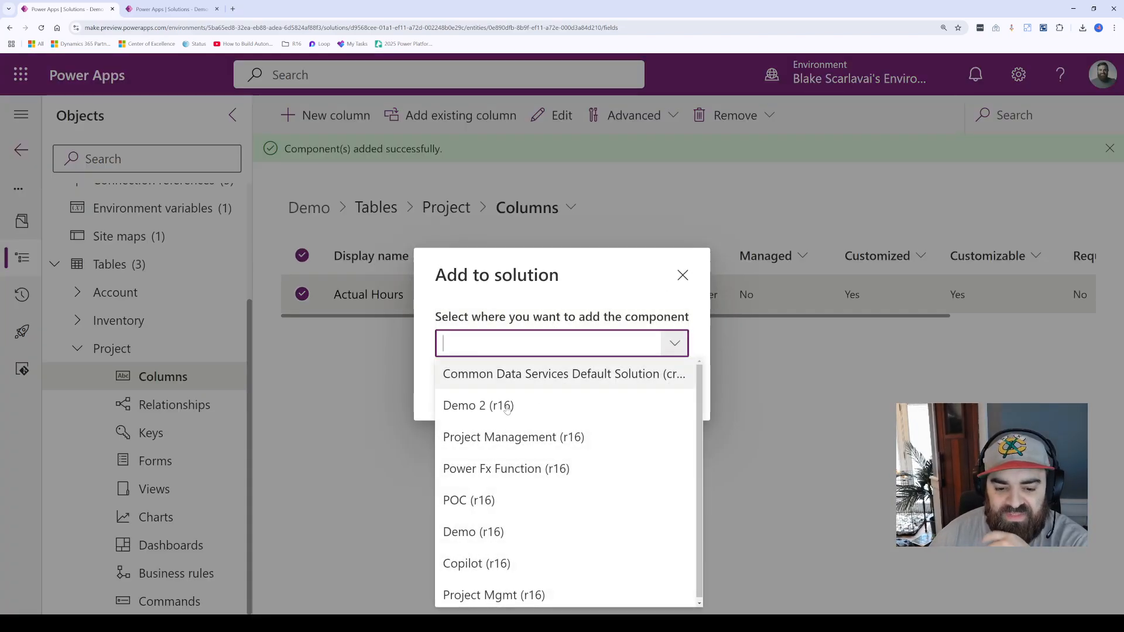
left_click(484, 401)
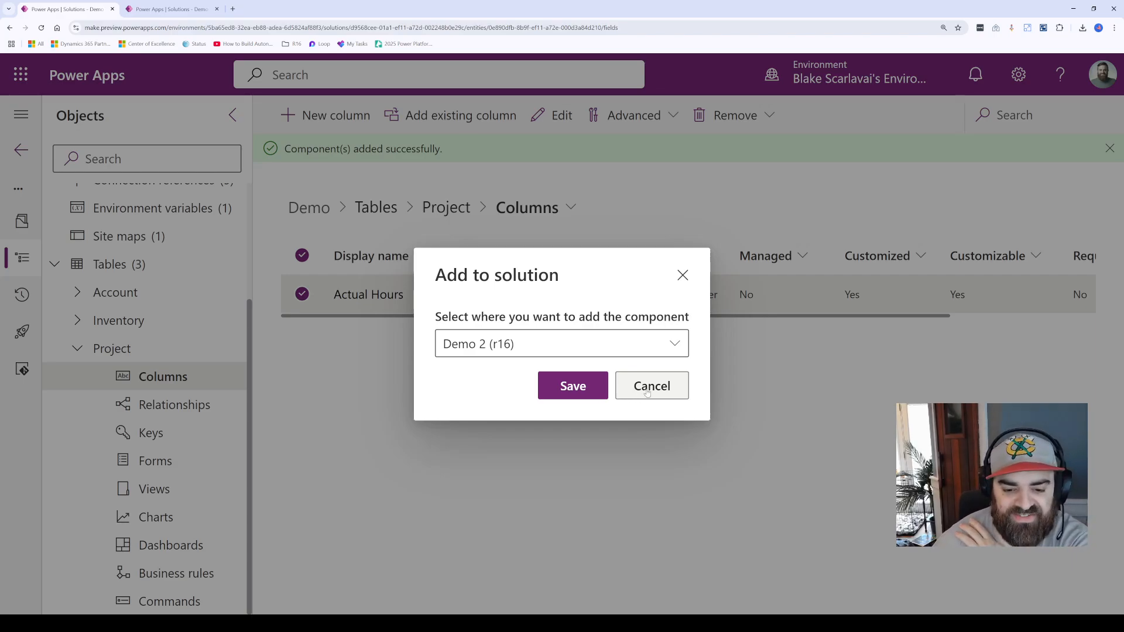
left_click(626, 396)
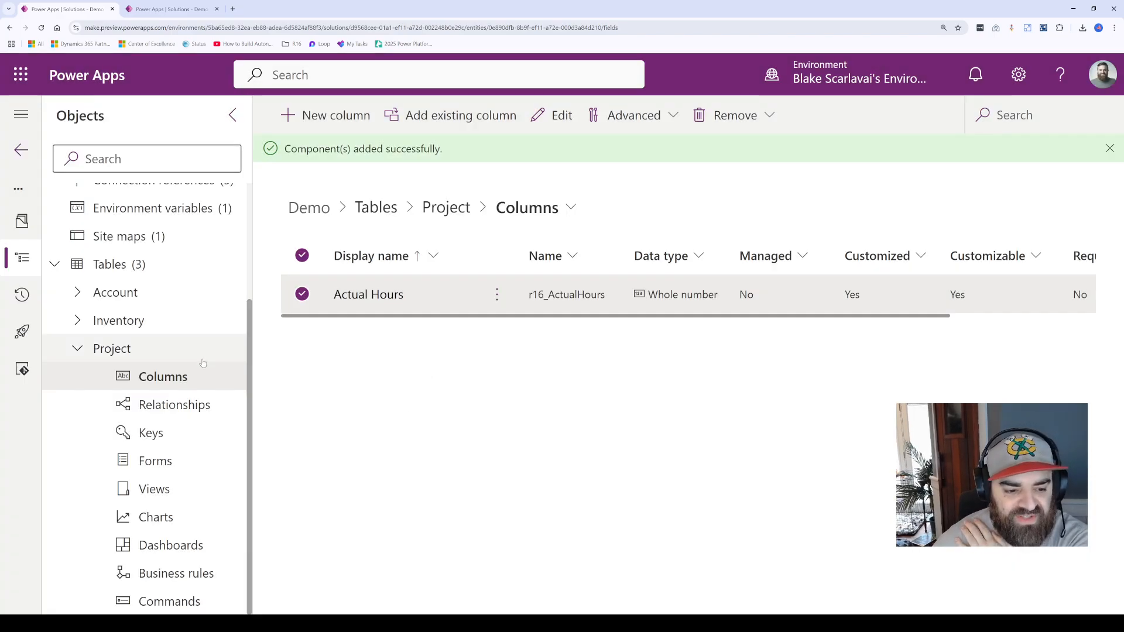
scroll(223, 363, "up", 3)
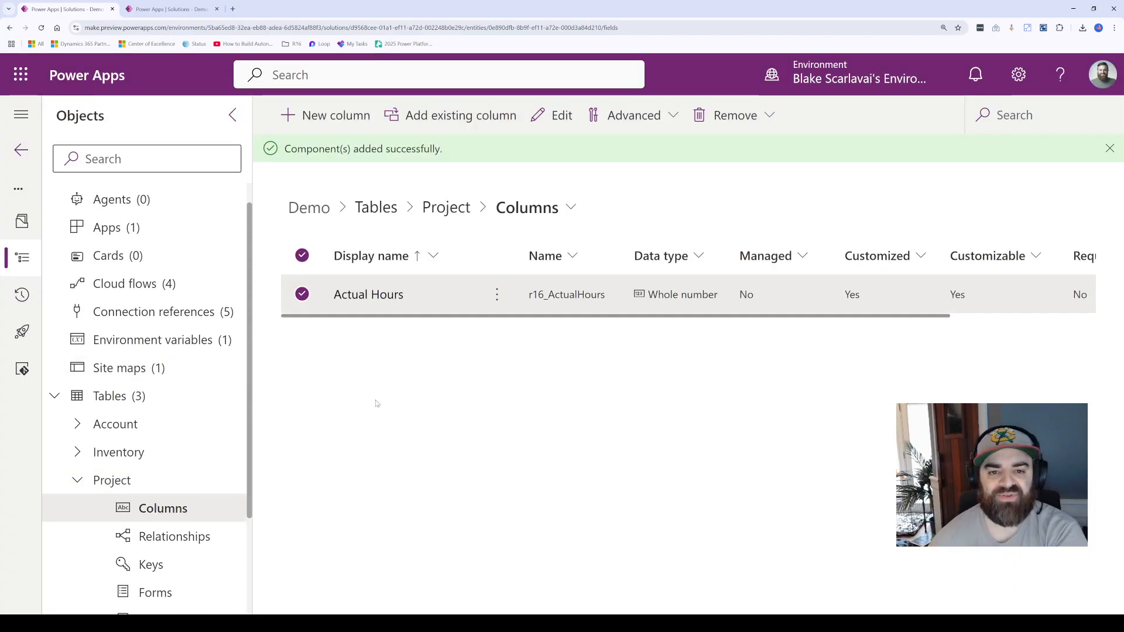